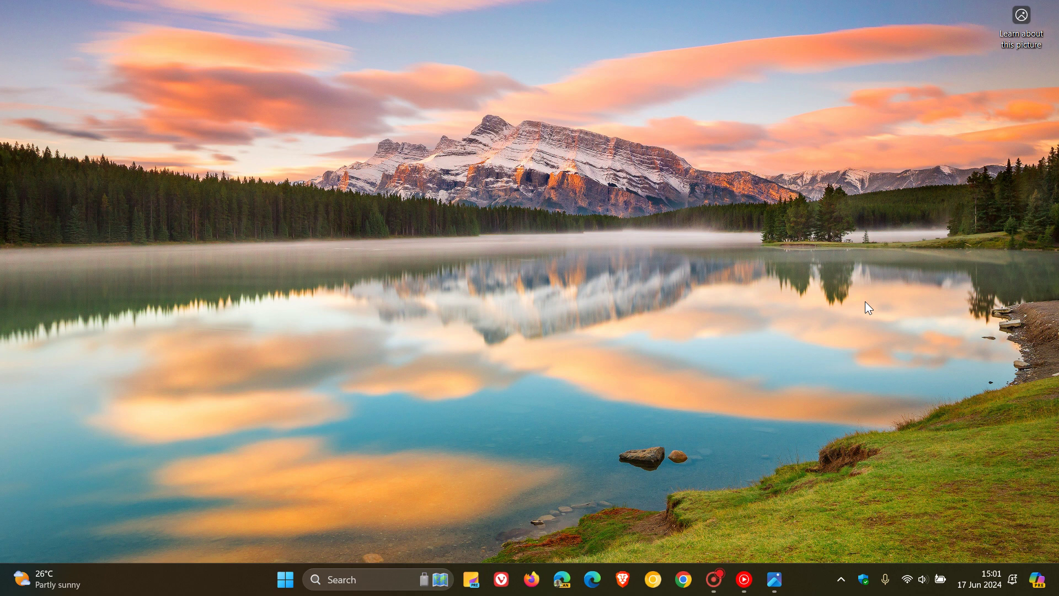
- Restore the Photos window with the Taskbar behaviors screenshot and view it full screen
{"action": "left_click", "coordinate": [774, 579]}
{"action": "left_click", "coordinate": [773, 460]}
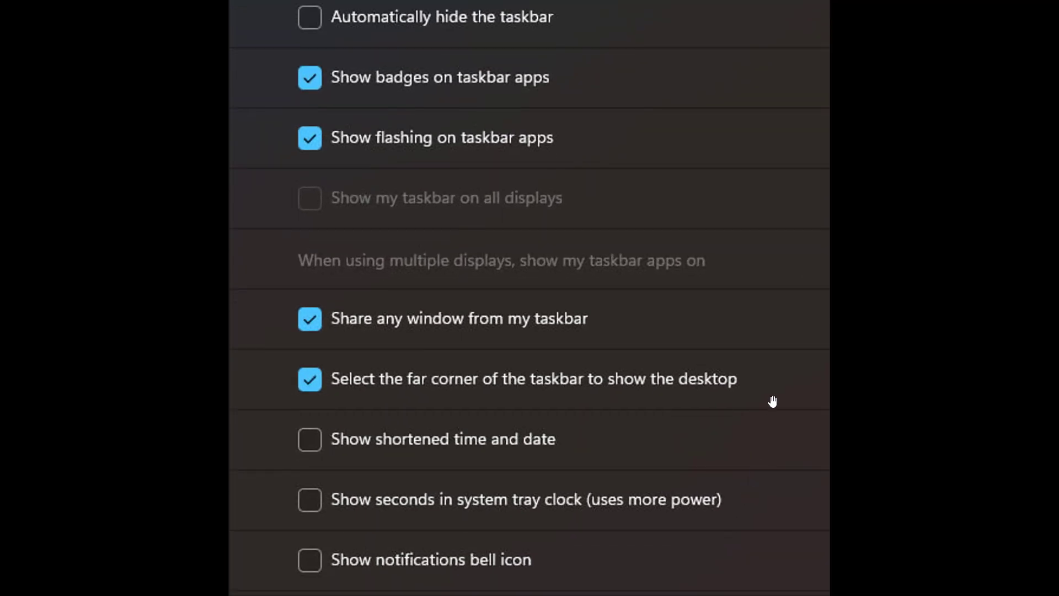
- Drag the screenshot down to reveal the Personalization › Taskbar heading and Taskbar alignment entry
{"action": "mouse_move", "coordinate": [752, 230]}
{"action": "left_mouse_down"}
{"action": "mouse_move", "coordinate": [783, 512]}
{"action": "mouse_move", "coordinate": [786, 261]}
{"action": "left_mouse_up"}
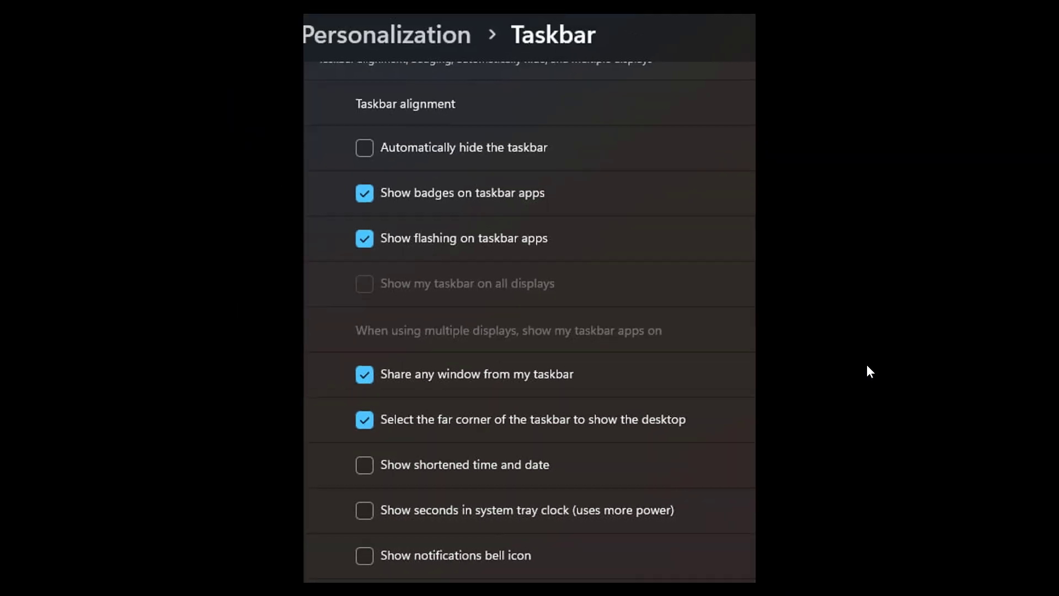
- Exit full screen and minimize Photos to show the mountain lake desktop
{"action": "left_click", "coordinate": [987, 20]}
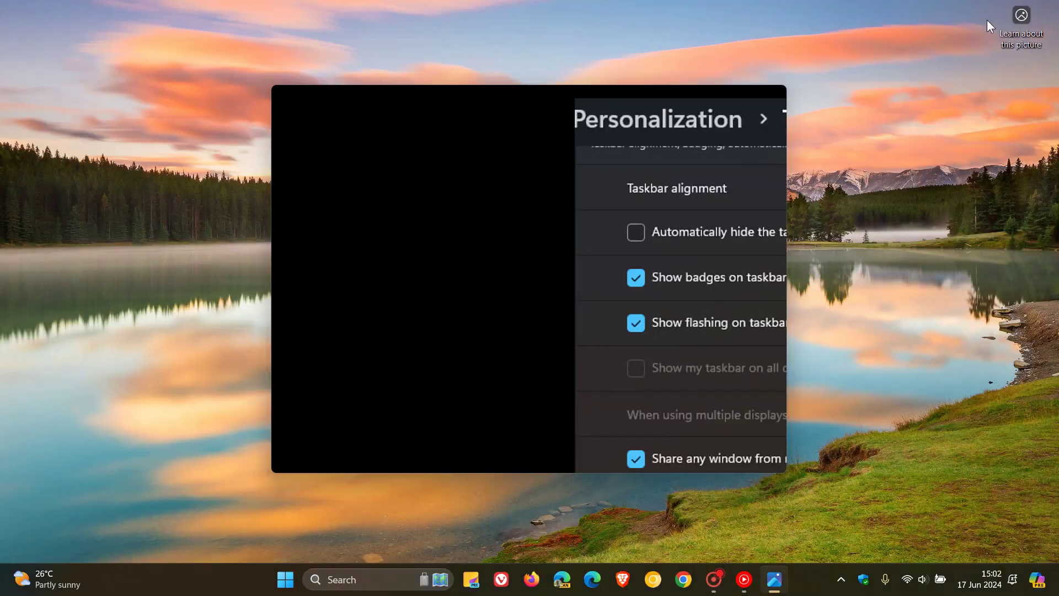
{"action": "left_click", "coordinate": [707, 100]}
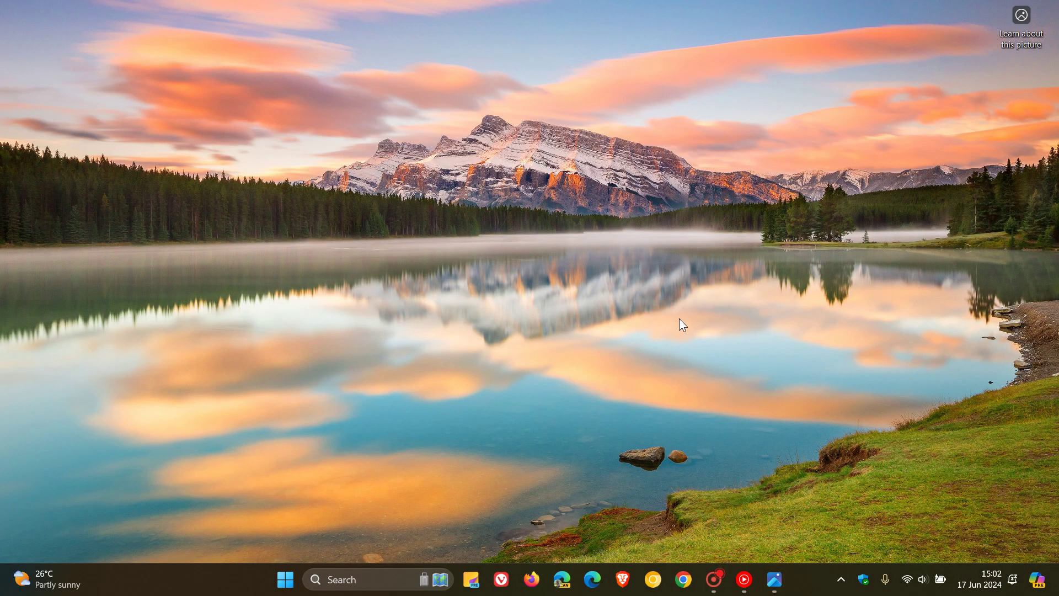